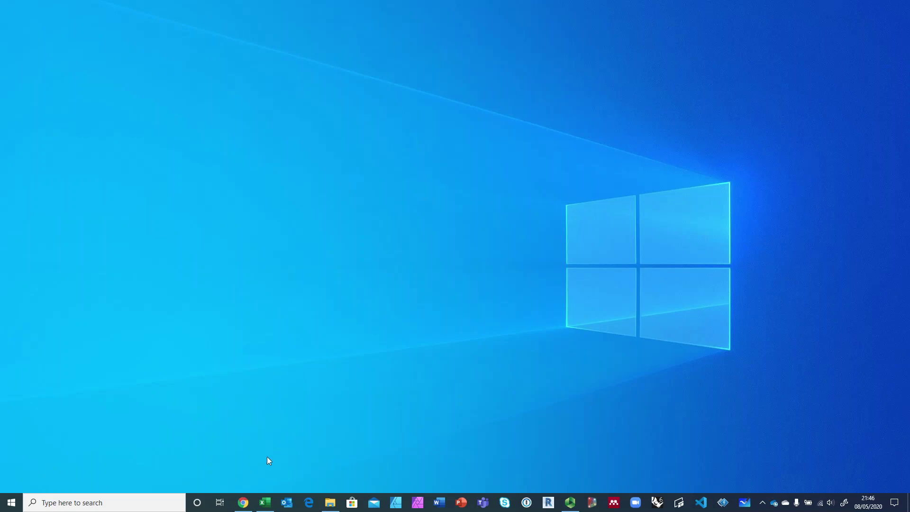
- Bring the Chrome window showing the Panopto video list back into view
mouse_move(244, 500)
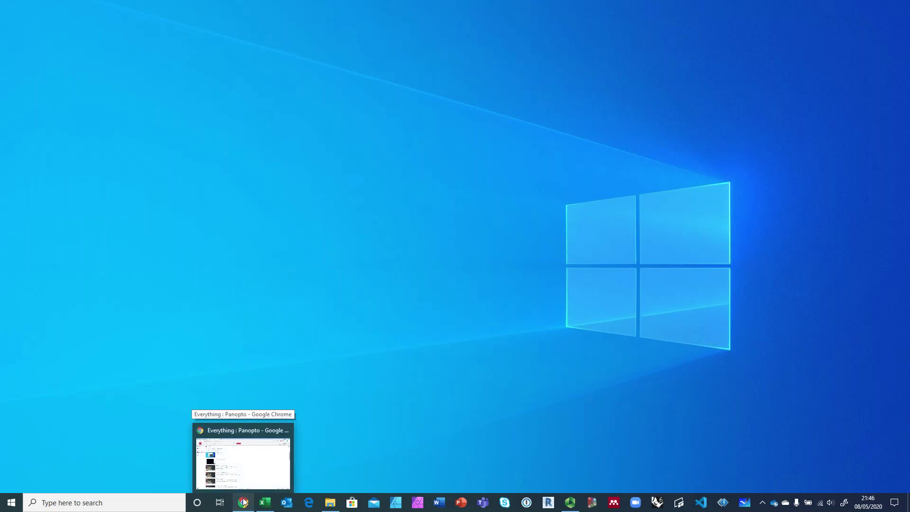
- Open the DynaSpace space-planning blog post and read down to the Figure 2 bubble diagrams
click(244, 501)
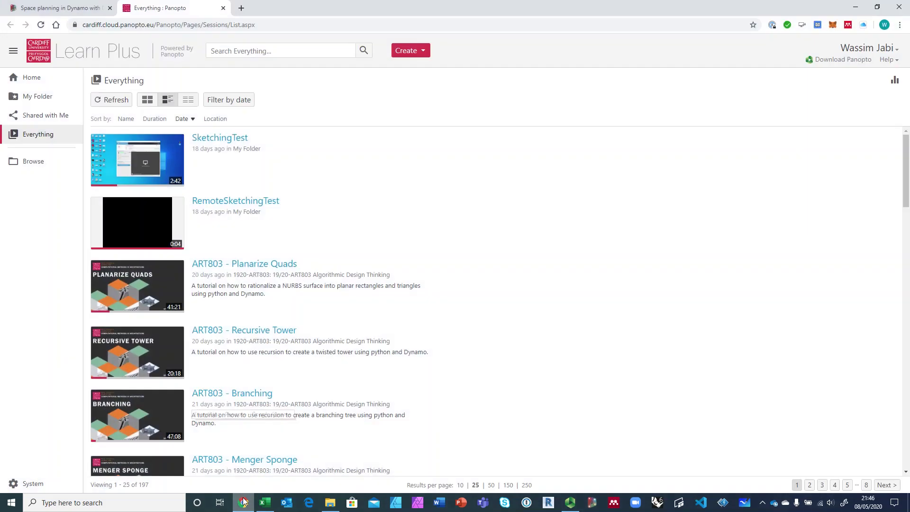
click(60, 8)
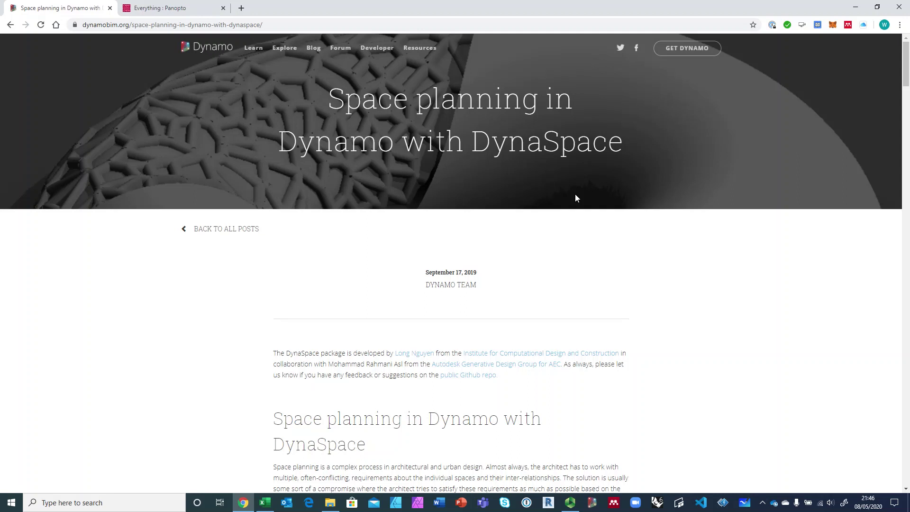
scroll(576, 223, down, 2)
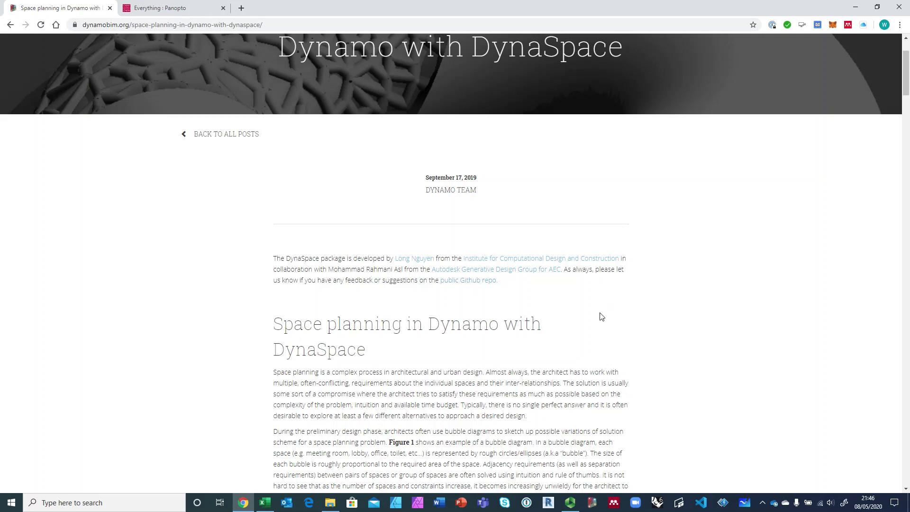
scroll(598, 314, down, 2)
scroll(596, 314, up, 4)
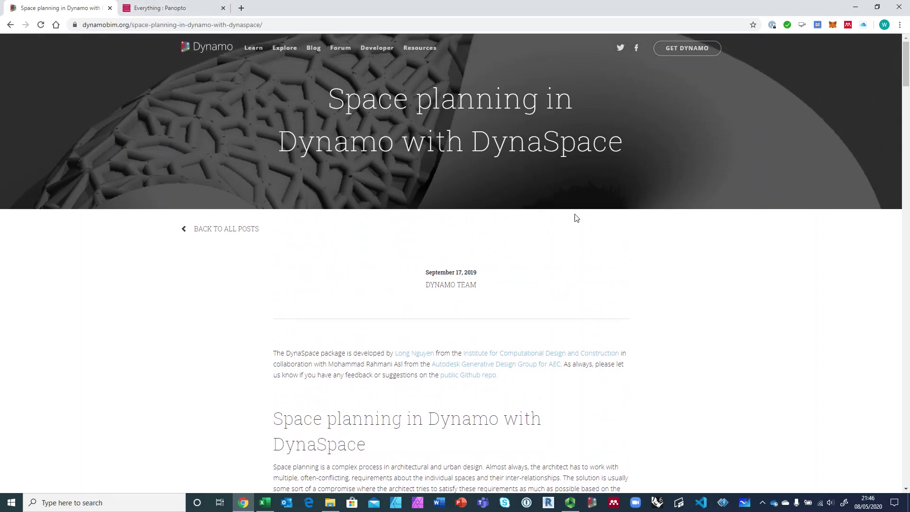
scroll(615, 244, down, 2)
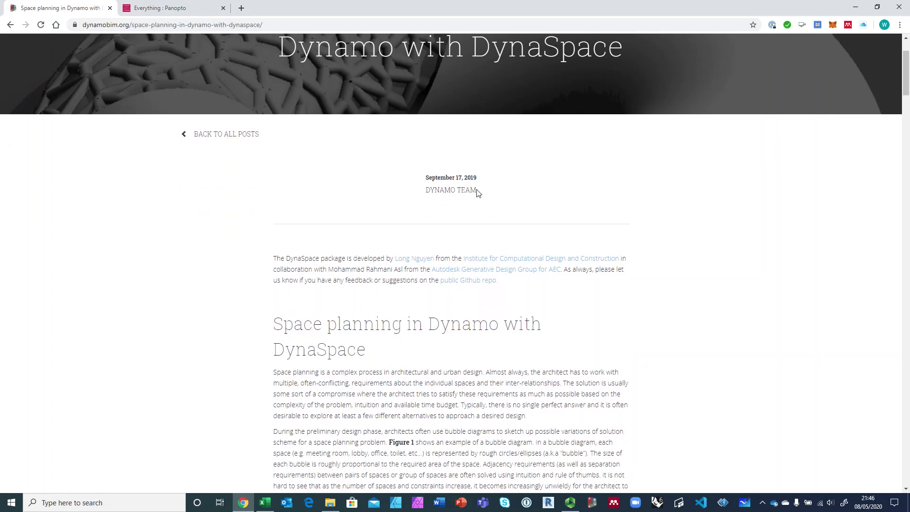
scroll(676, 238, down, 2)
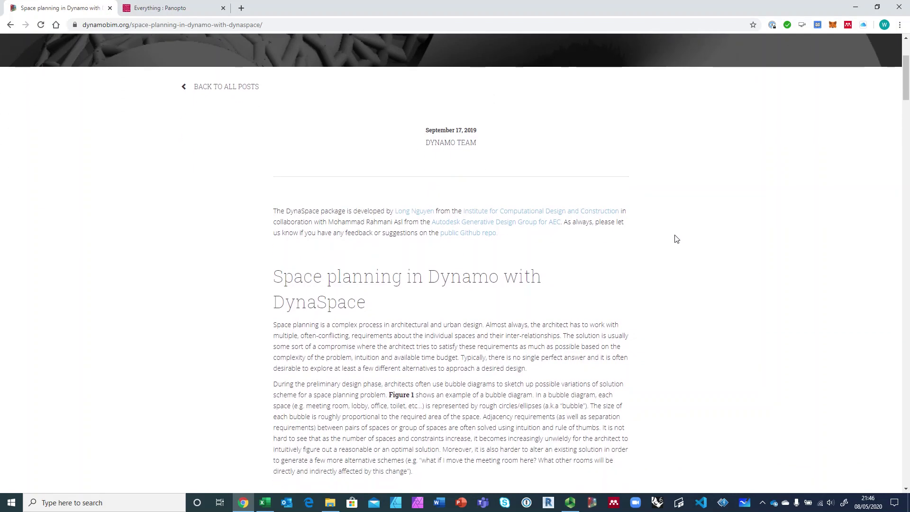
scroll(676, 239, down, 6)
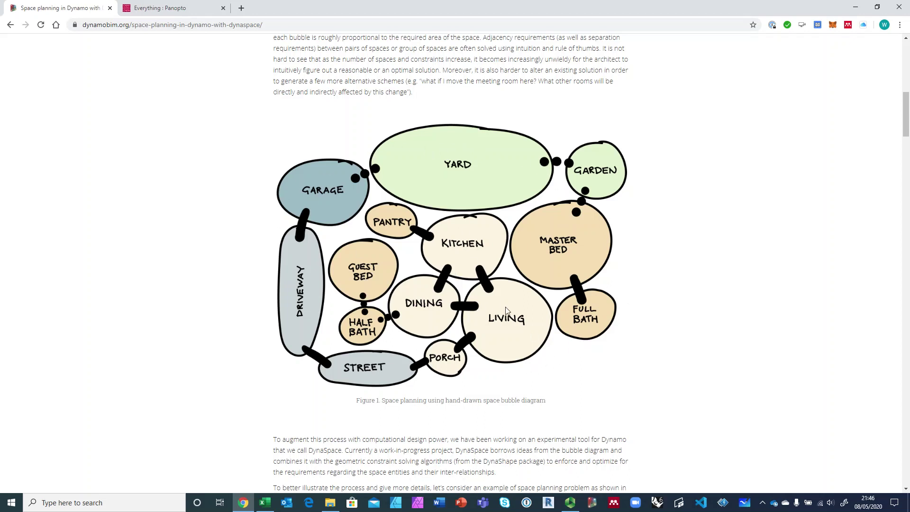
scroll(558, 298, down, 1)
scroll(558, 298, down, 9)
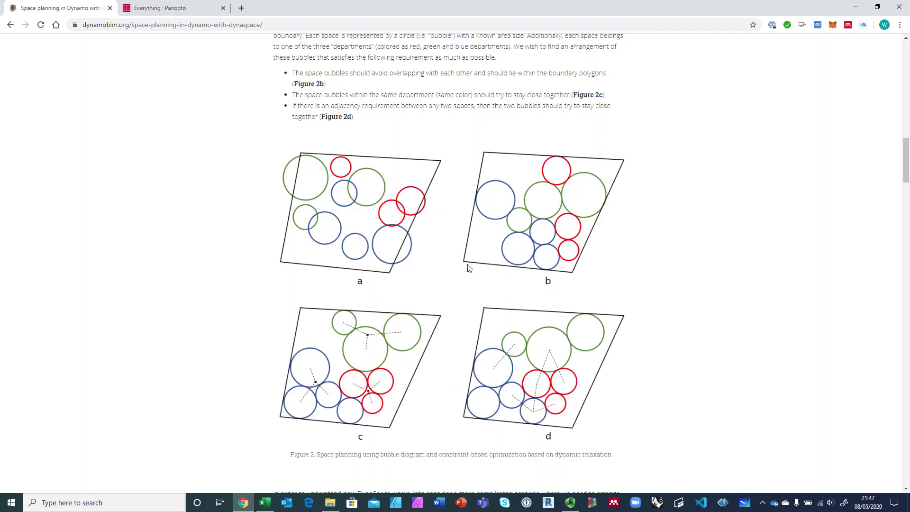
- Scroll through the blog's clinic space table
scroll(469, 268, down, 8)
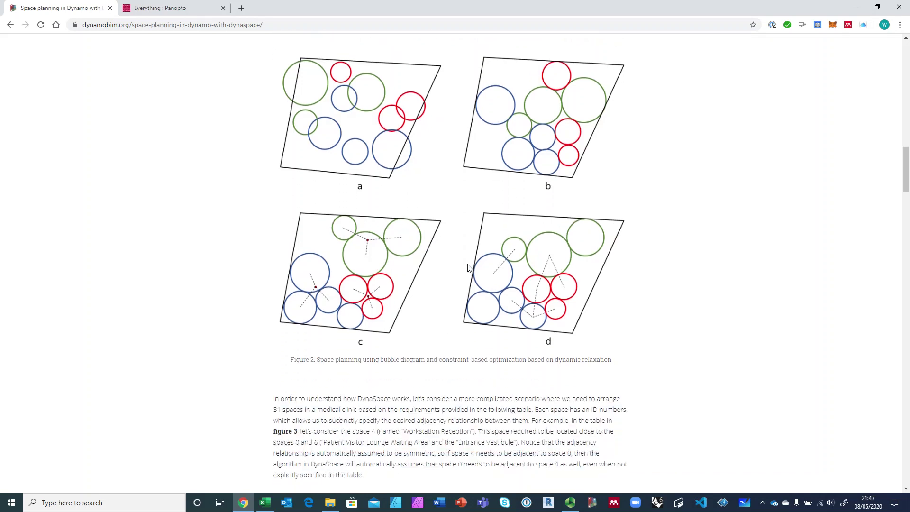
scroll(472, 269, down, 2)
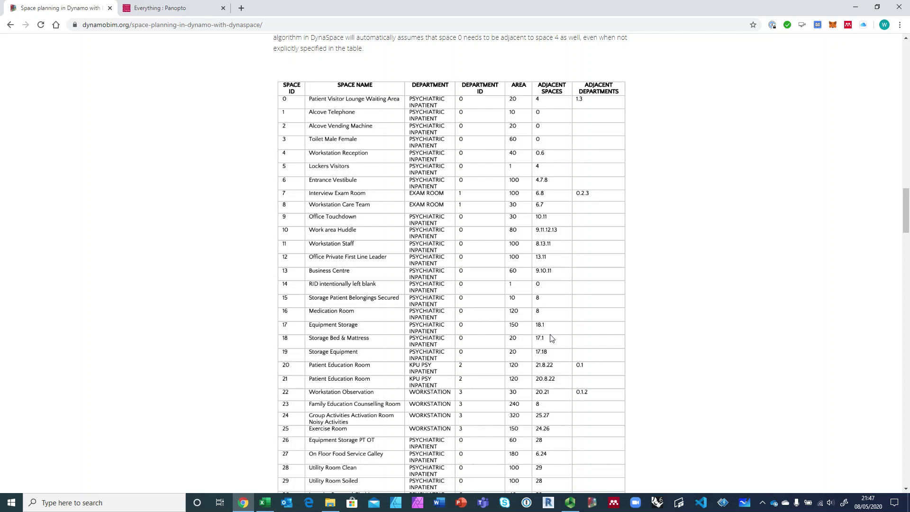
scroll(551, 338, down, 2)
scroll(551, 338, up, 2)
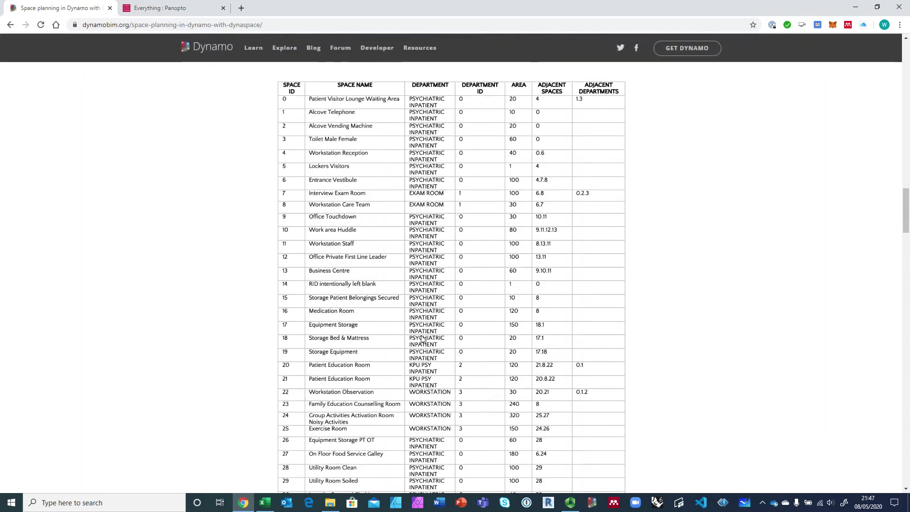
scroll(422, 339, down, 8)
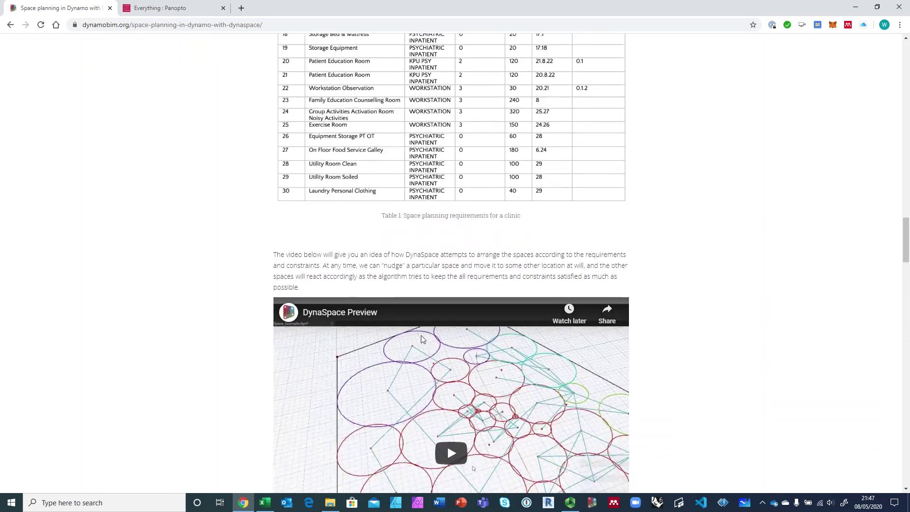
scroll(421, 339, down, 1)
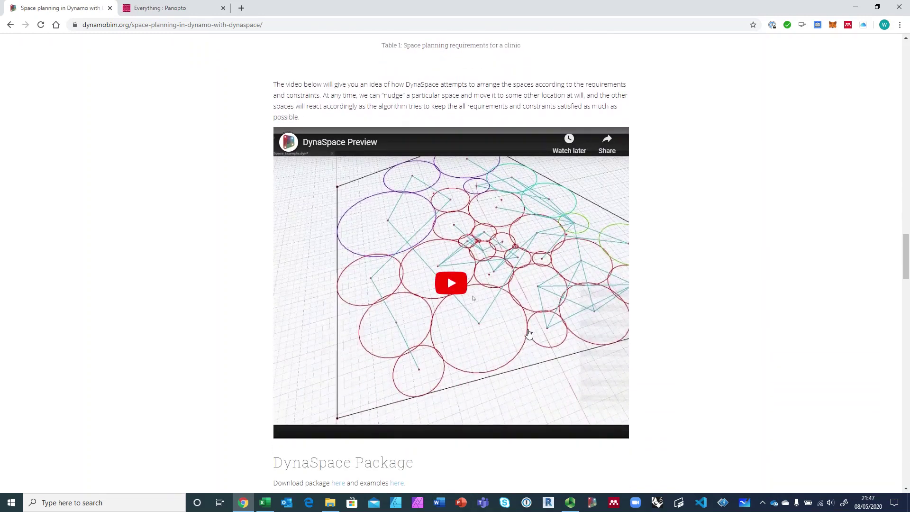
- Play the DynaSpace Preview video briefly, pause it, and continue to Figure 4's CSV import
click(462, 291)
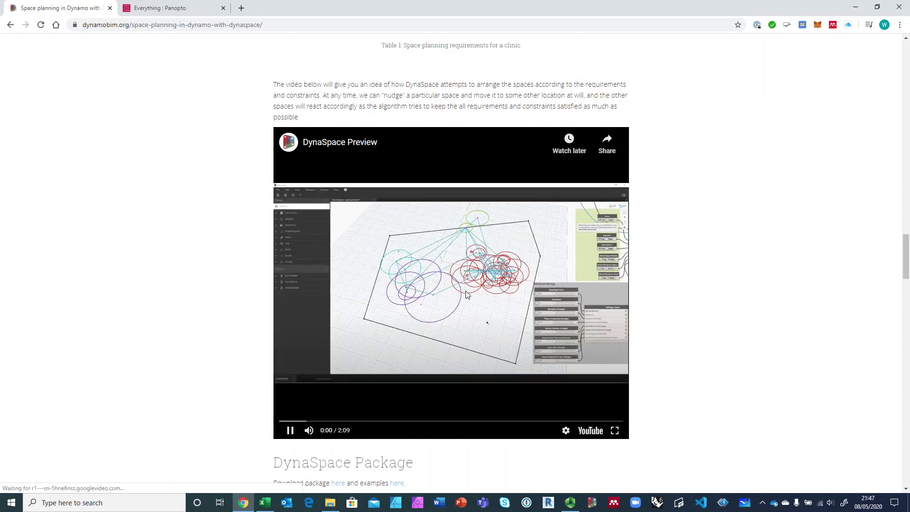
click(294, 434)
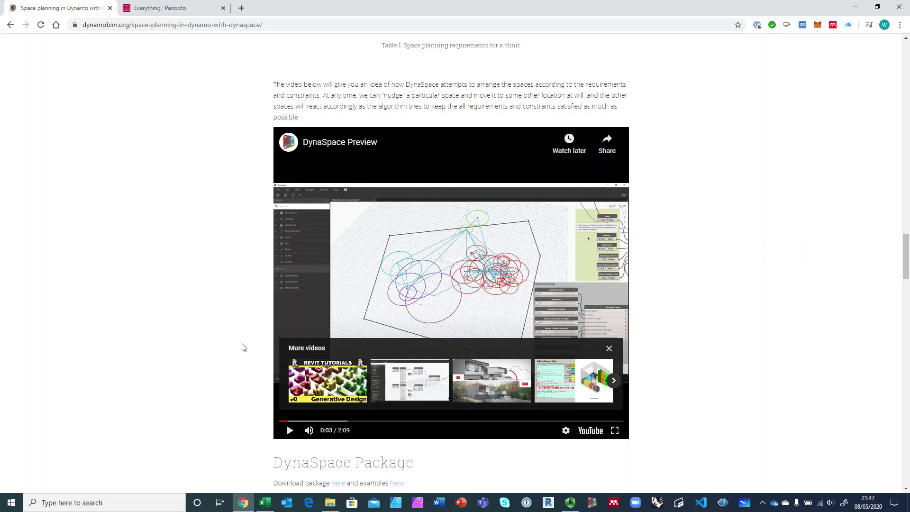
scroll(241, 347, down, 3)
scroll(242, 348, down, 7)
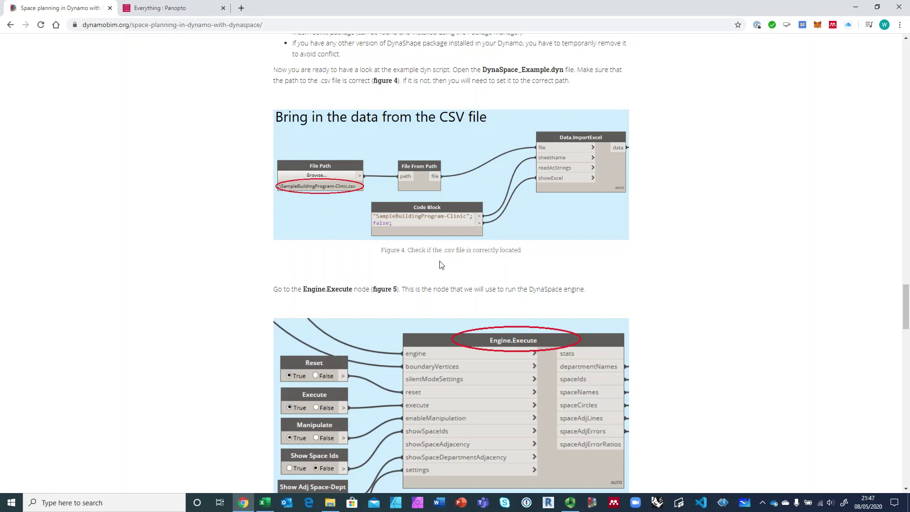
- Read through the Advanced Settings section, then clear the browser away to show the desktop
scroll(441, 267, down, 3)
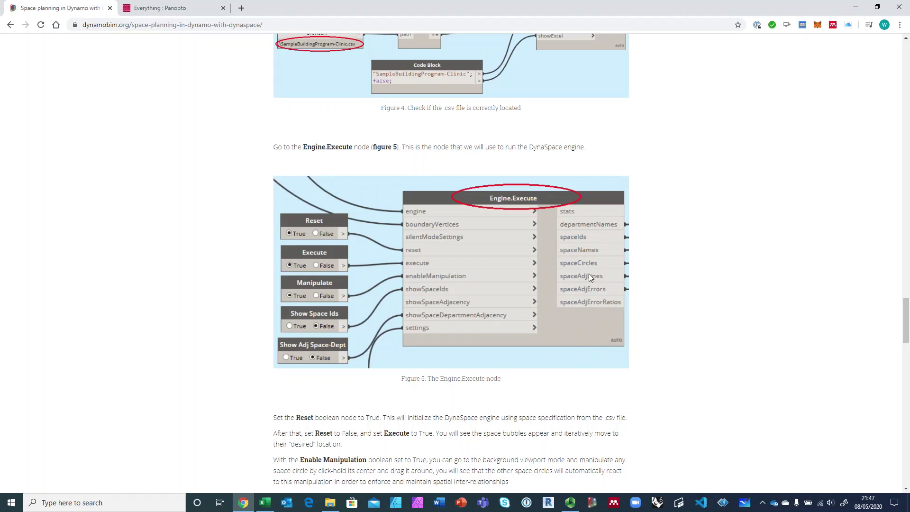
scroll(543, 364, down, 8)
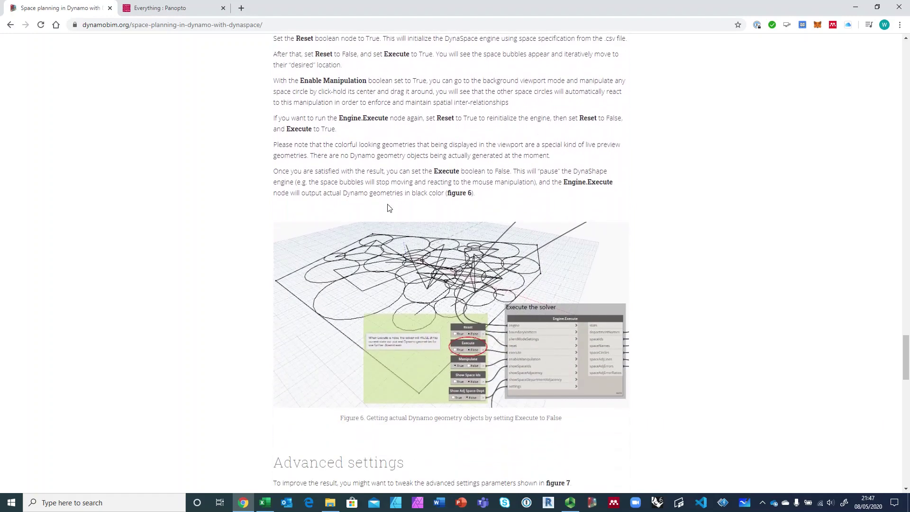
scroll(490, 352, down, 9)
scroll(496, 348, down, 2)
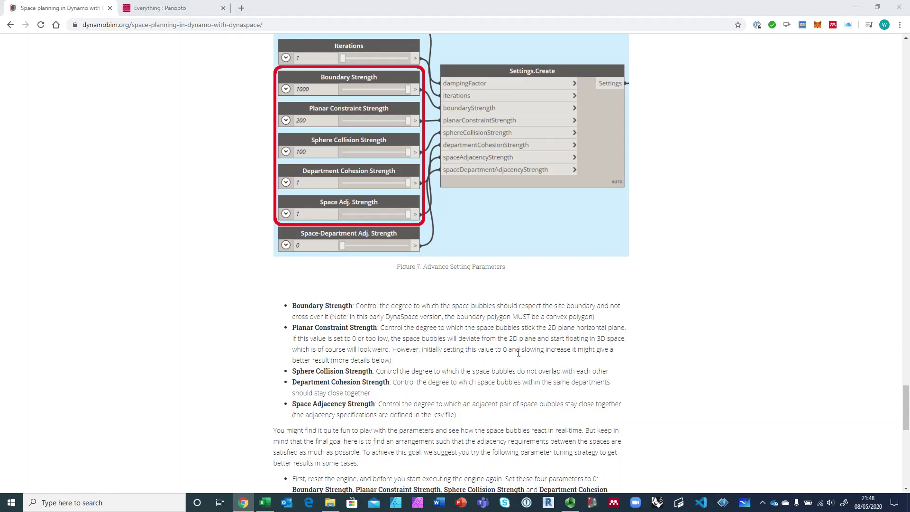
key(super+d)
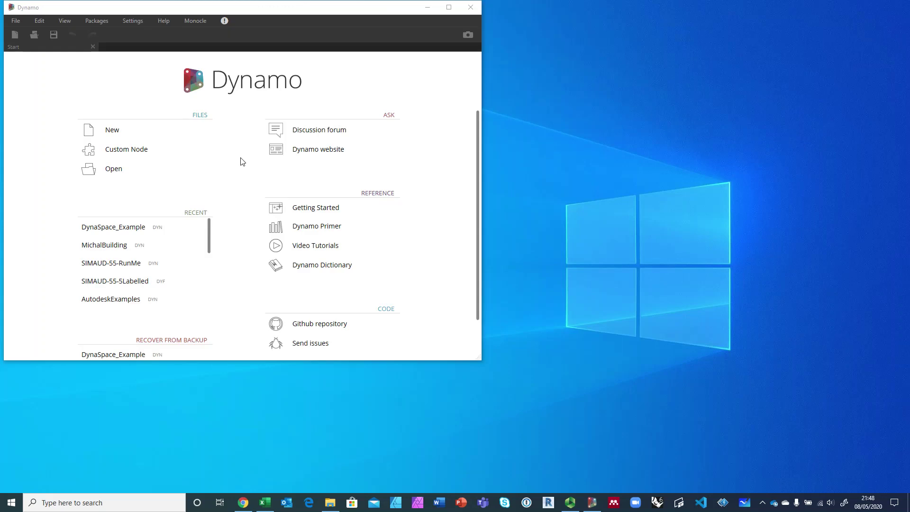
- Open DynaSpace_Example from Dynamo's recent files and maximize its window
click(107, 229)
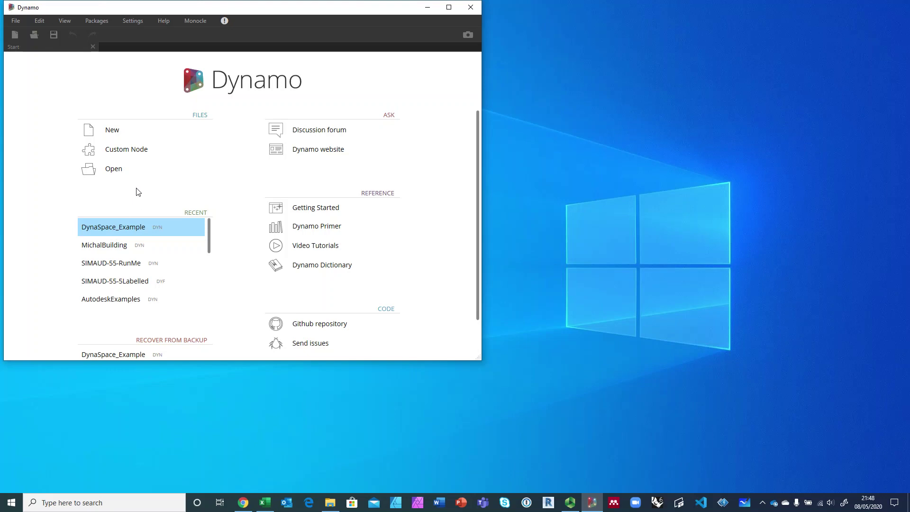
click(448, 6)
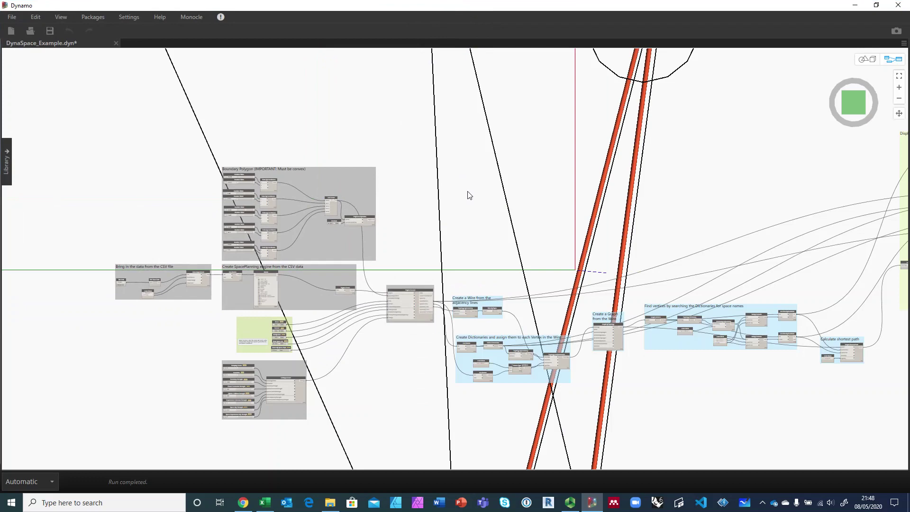
- Set the Execute toggle to True, bring Engine.Execute into view, and enable geometry navigation
scroll(297, 299, up, 5)
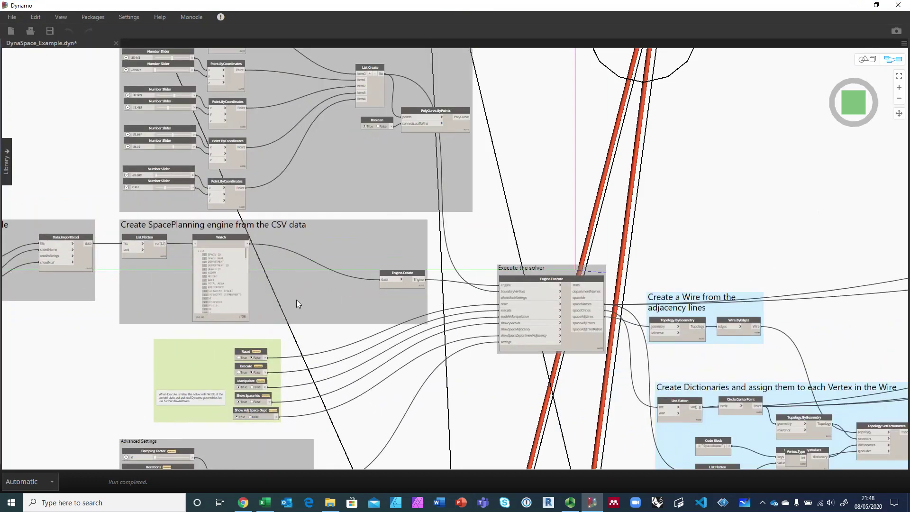
scroll(433, 146, up, 5)
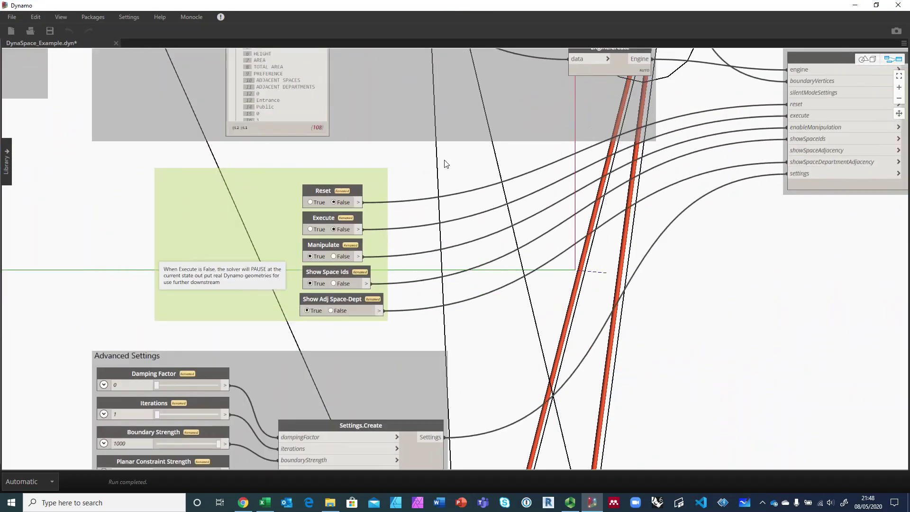
click(310, 228)
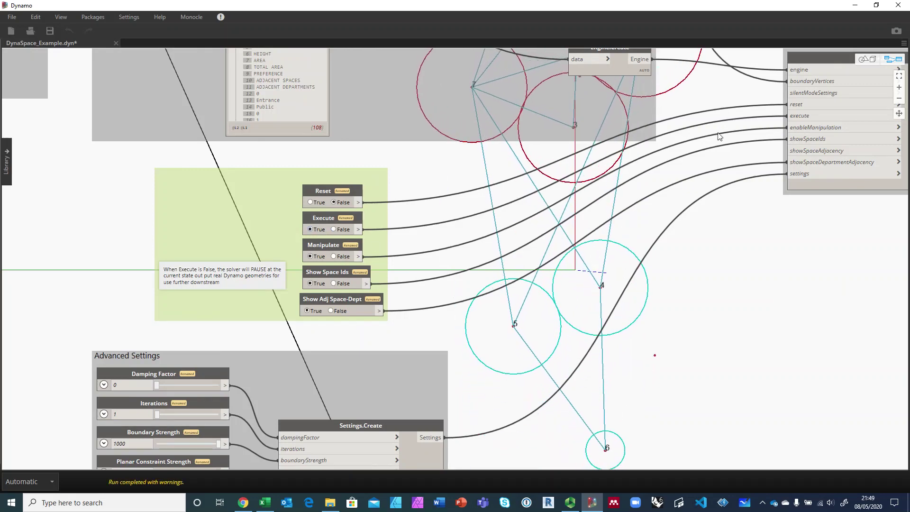
middle_drag(719, 137, 607, 227)
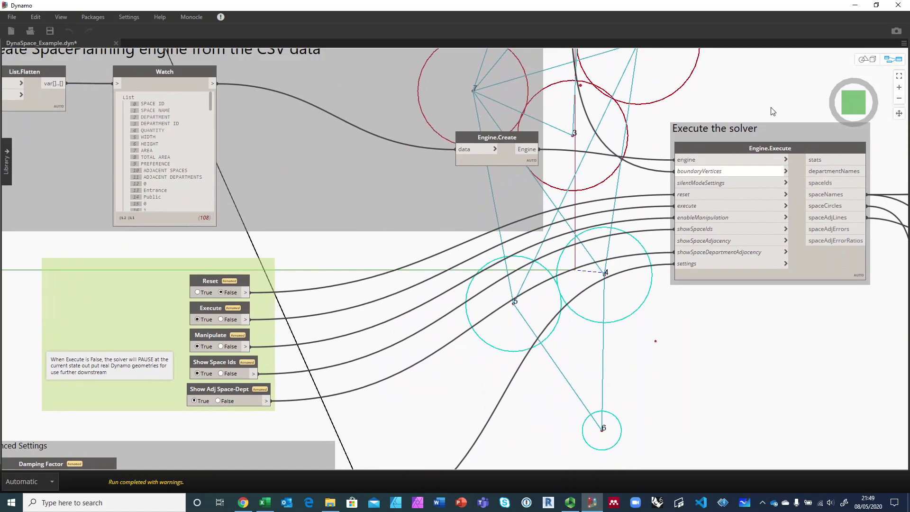
click(871, 62)
scroll(663, 177, down, 3)
scroll(602, 230, up, 2)
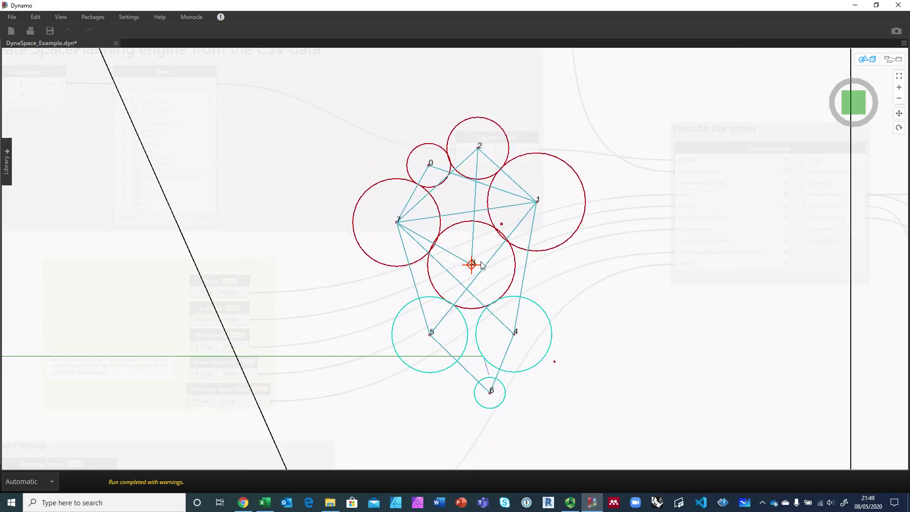
- Drag room 3 right, room 7 left and room 4 up, then switch to Excel's House workbook
drag(470, 262, 611, 194)
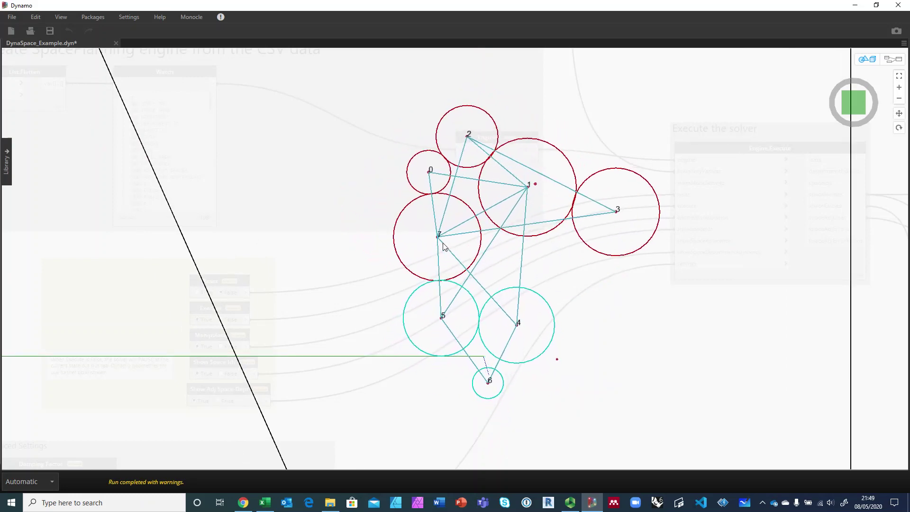
drag(438, 235, 295, 205)
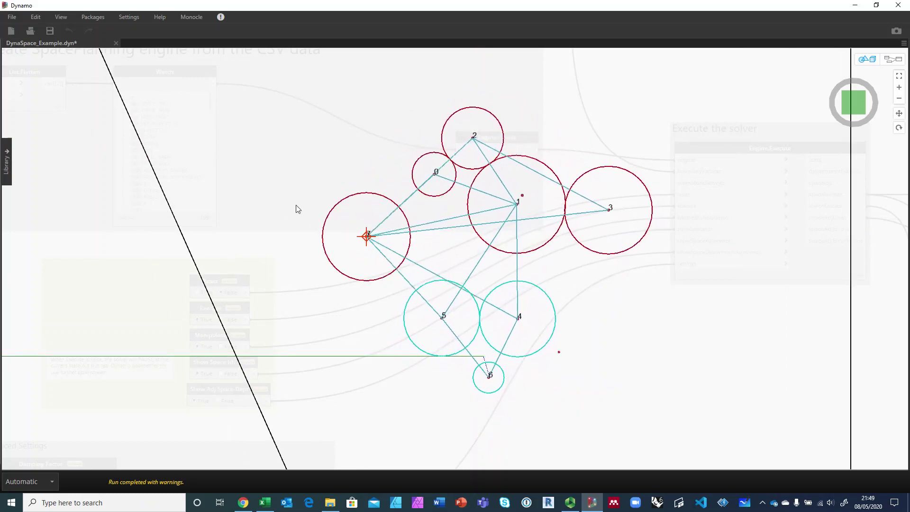
click(512, 310)
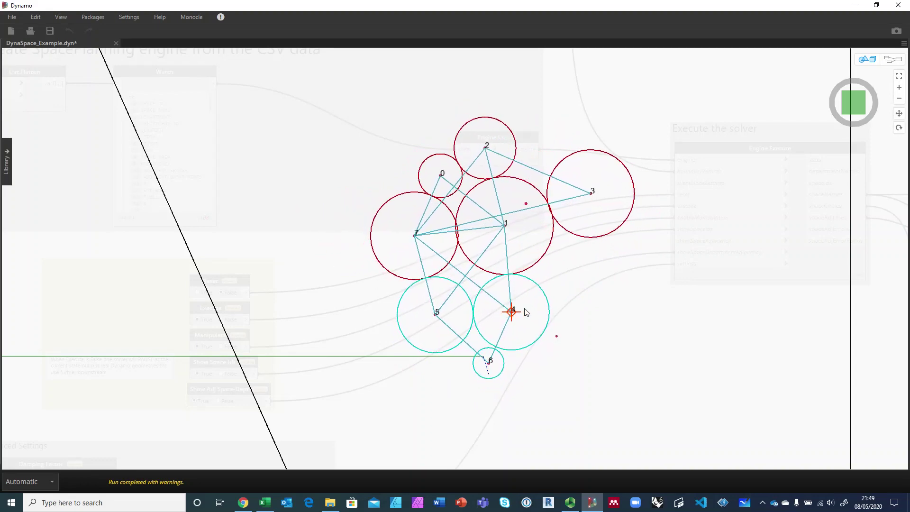
drag(525, 311, 538, 157)
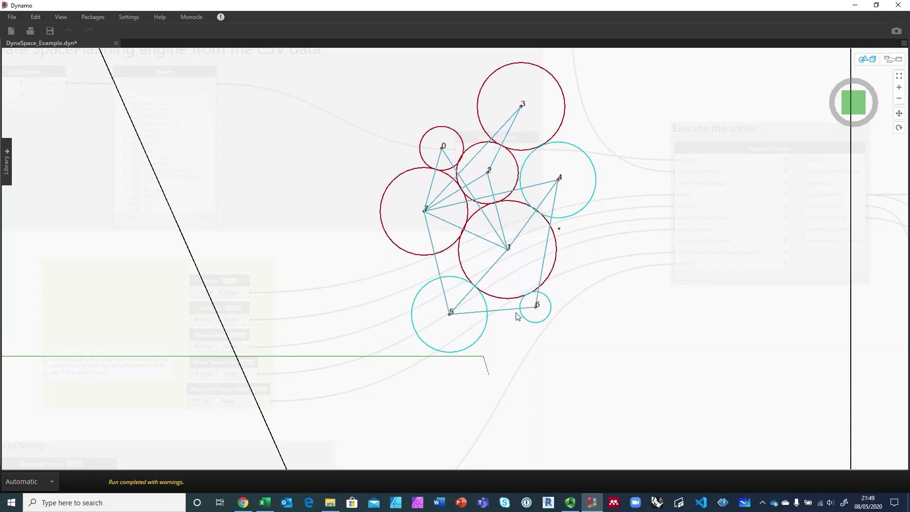
click(265, 502)
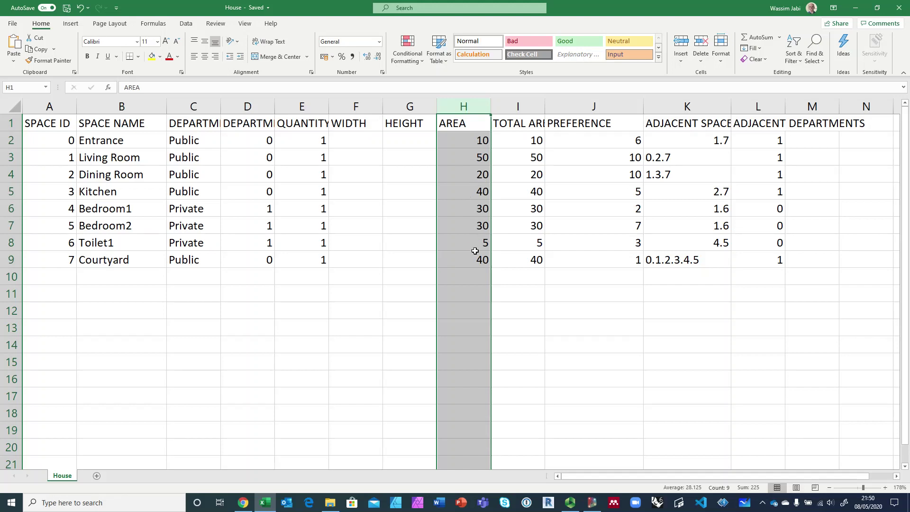
click(694, 116)
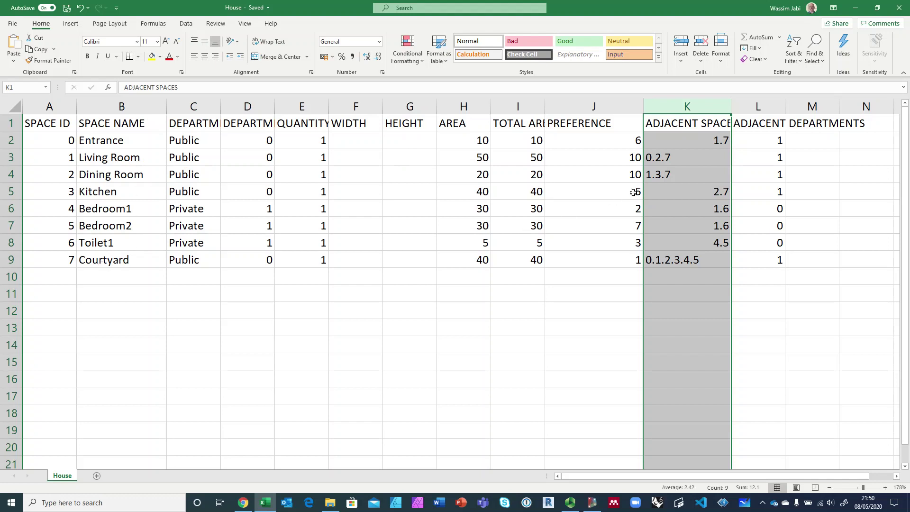
click(659, 160)
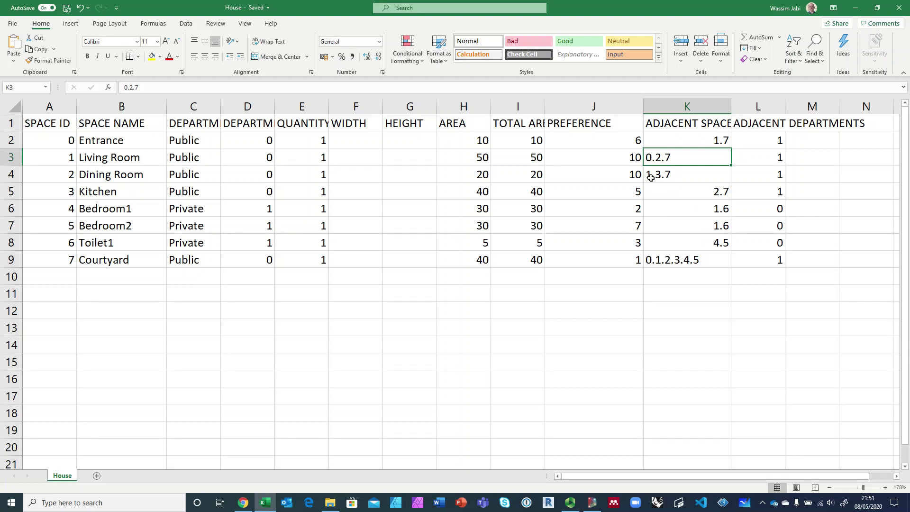
click(586, 109)
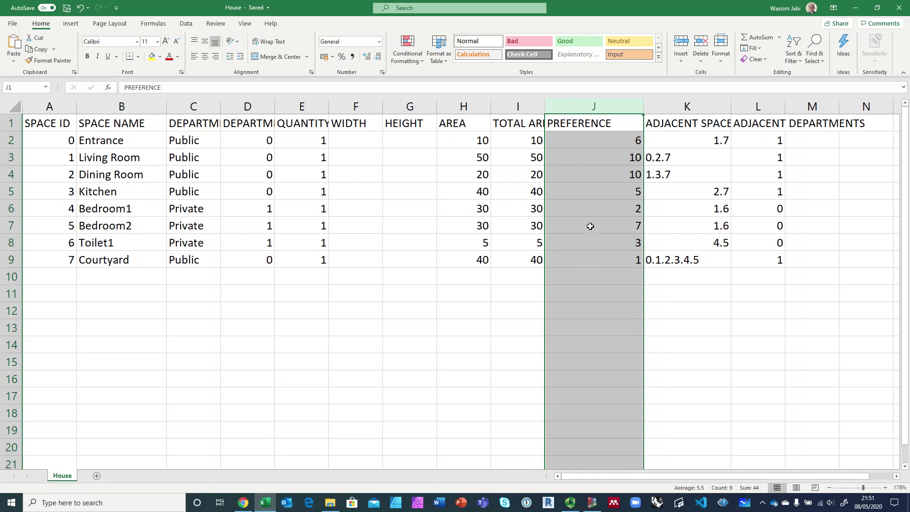
click(12, 260)
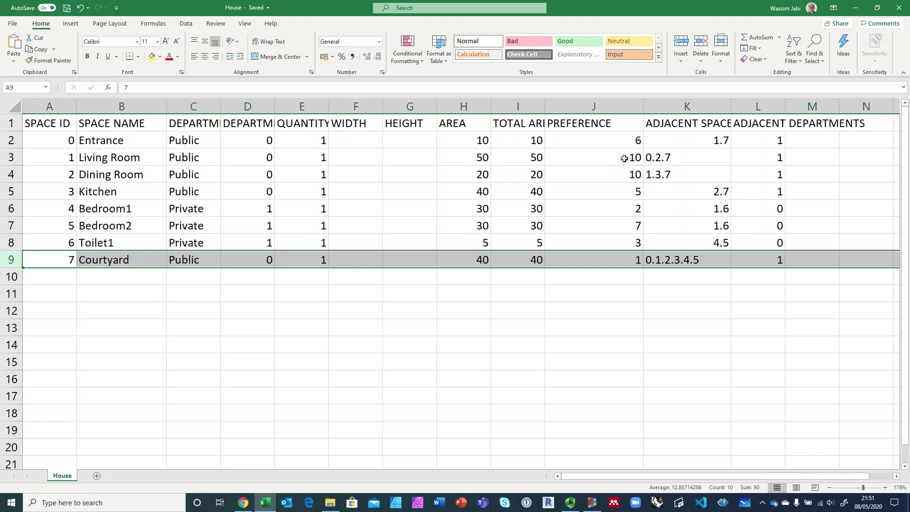
click(616, 107)
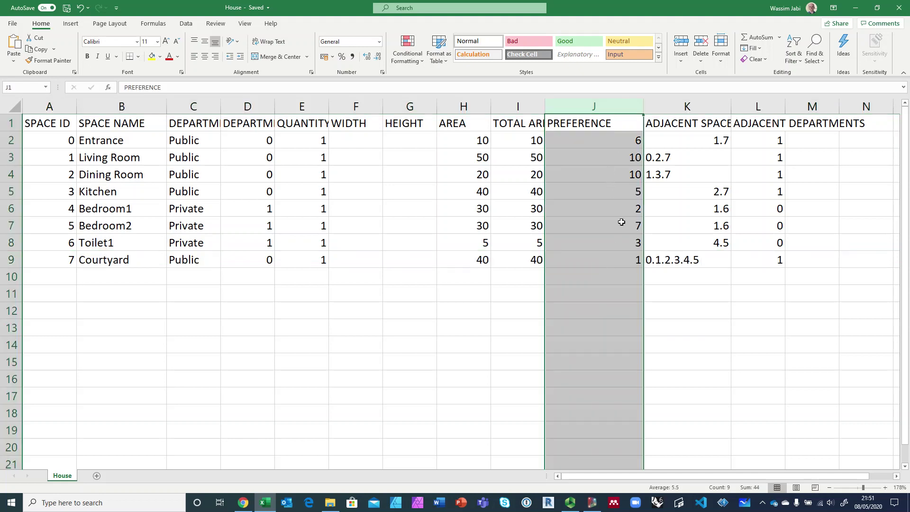